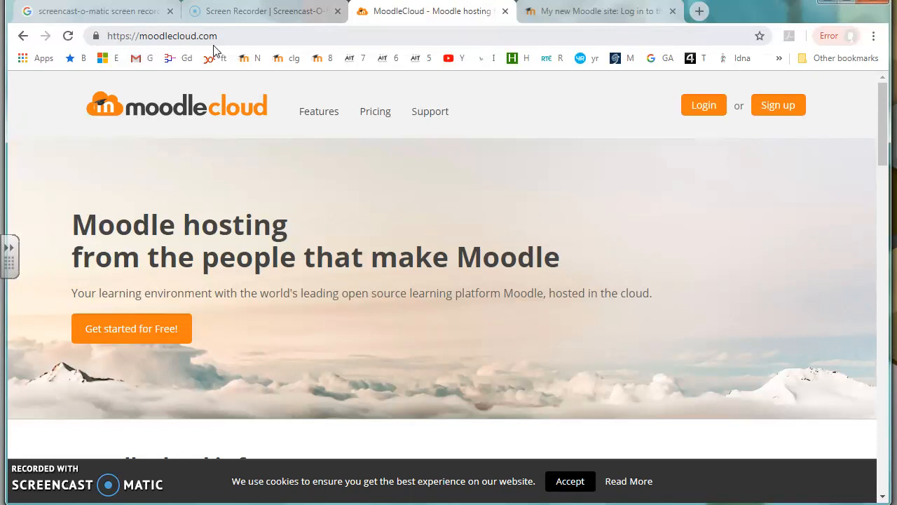
# Switch to the clg.moodlecloud.com site and log in with the saved admin credentials.
pyautogui.click(537, 10)
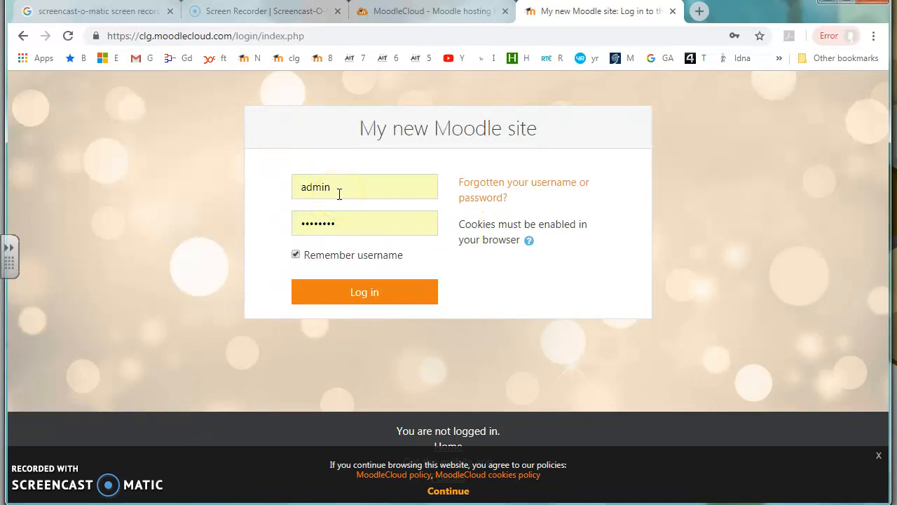
pyautogui.click(366, 291)
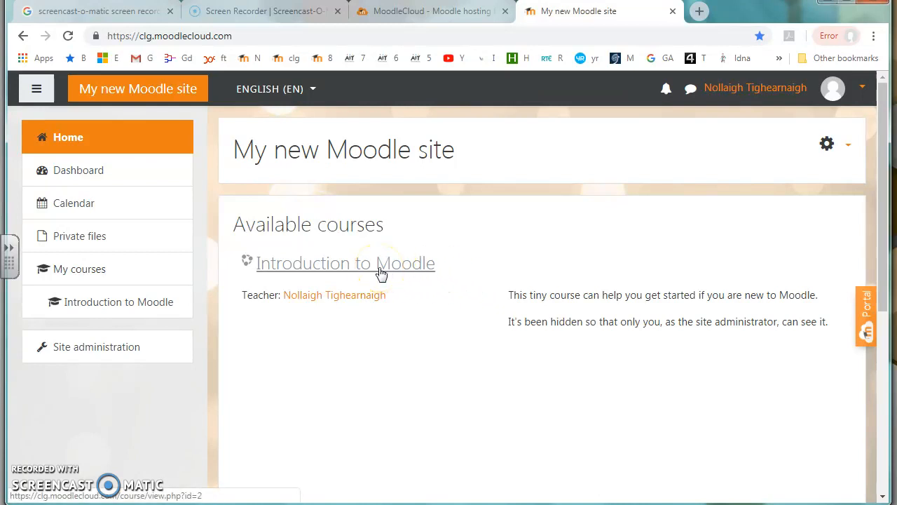
# Look through the Introduction to Moodle course page and return to the site's home page.
pyautogui.click(342, 267)
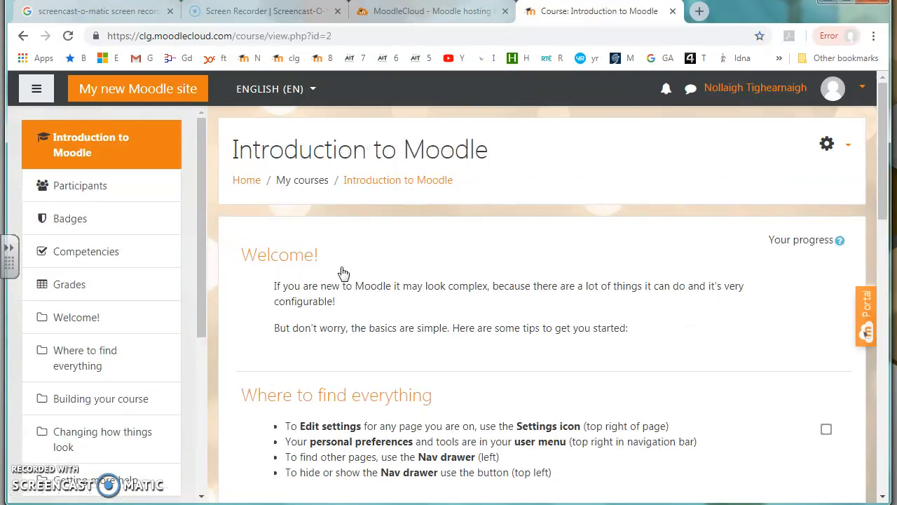
pyautogui.moveTo(881, 172); pyautogui.dragTo(878, 225)
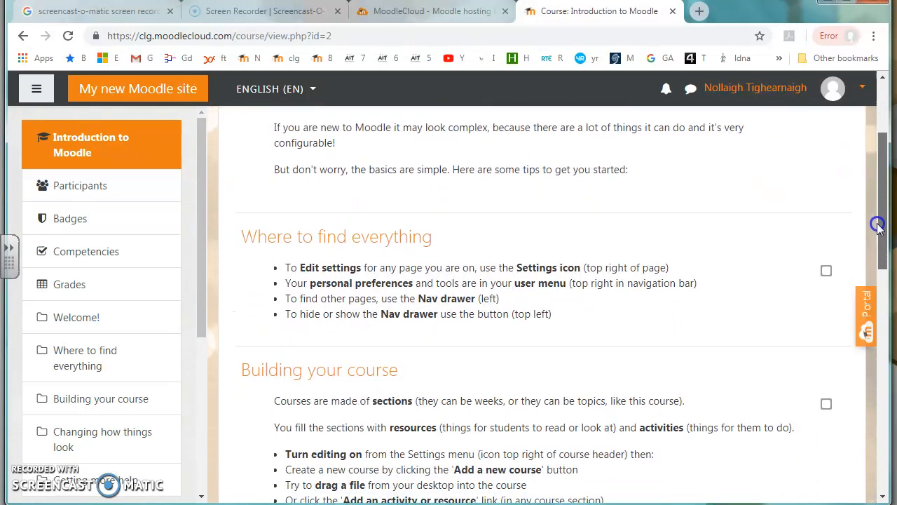
pyautogui.moveTo(881, 229); pyautogui.dragTo(883, 158)
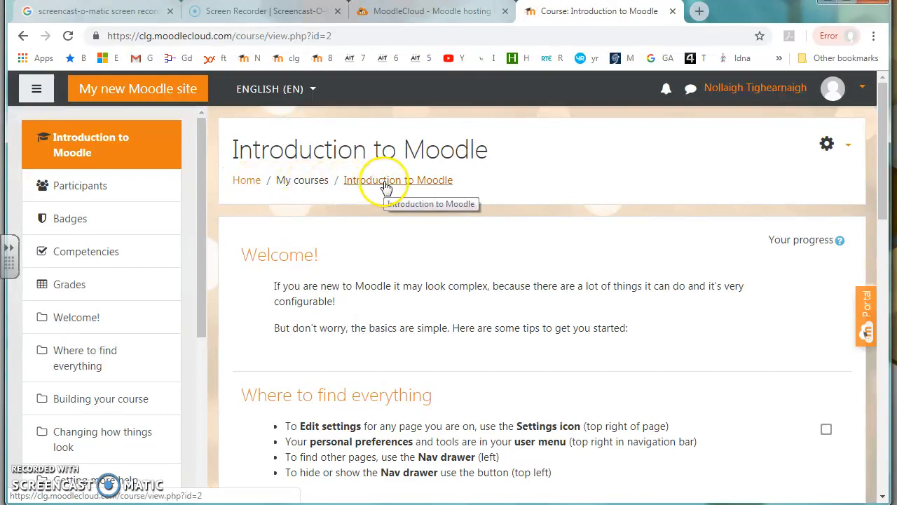
pyautogui.click(246, 181)
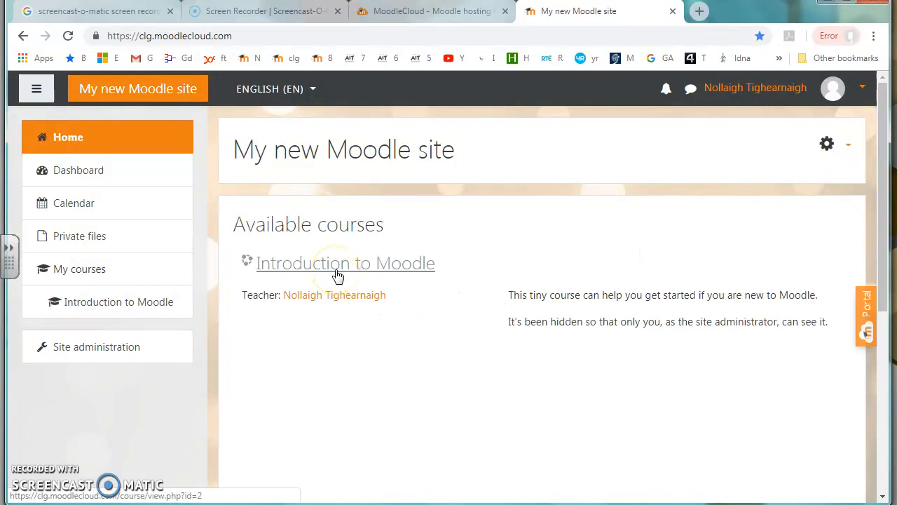
# Turn editing on for the site's home page.
pyautogui.click(848, 148)
pyautogui.click(829, 173)
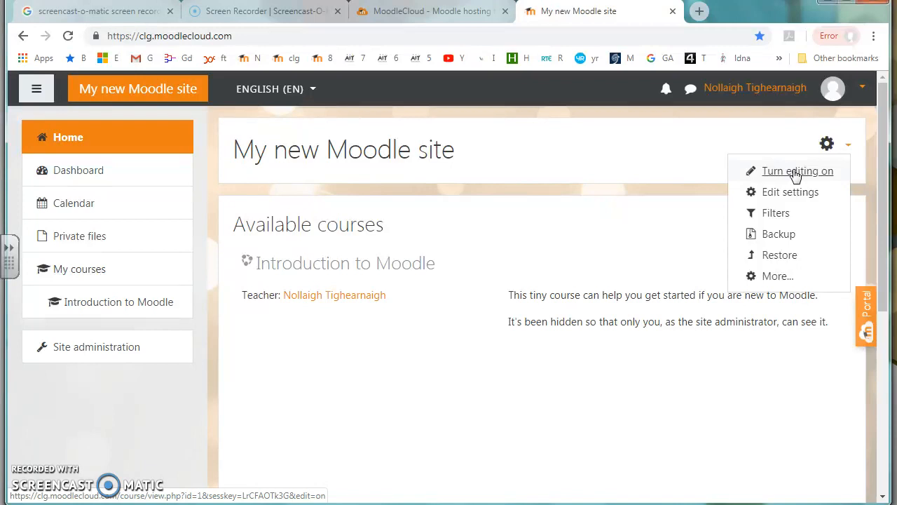
pyautogui.click(795, 173)
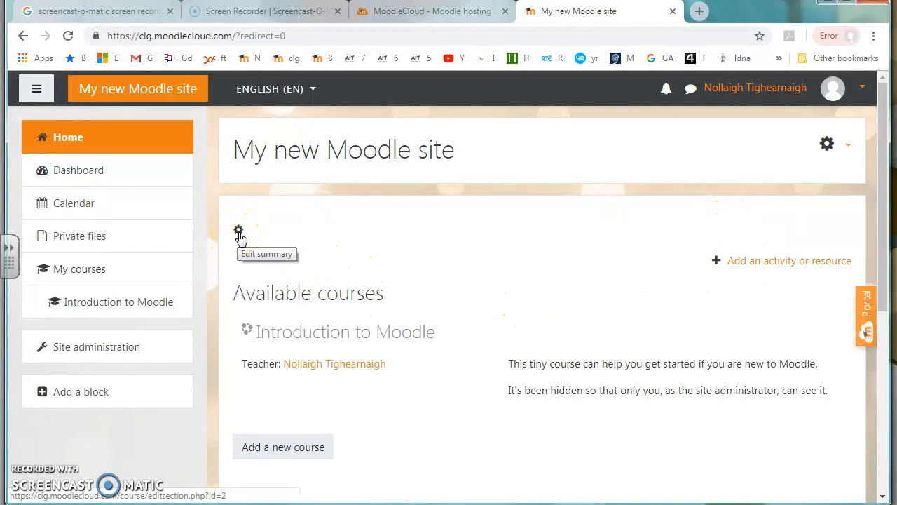
pyautogui.click(715, 259)
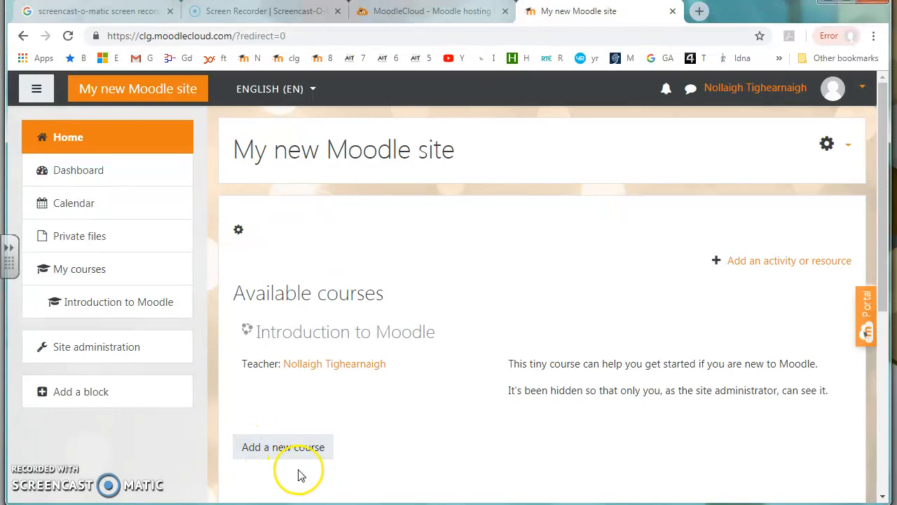
# Start a new course with the full name "Moodle Introduction for GAA Personnel" and the short name "MoodleGAA".
pyautogui.click(281, 451)
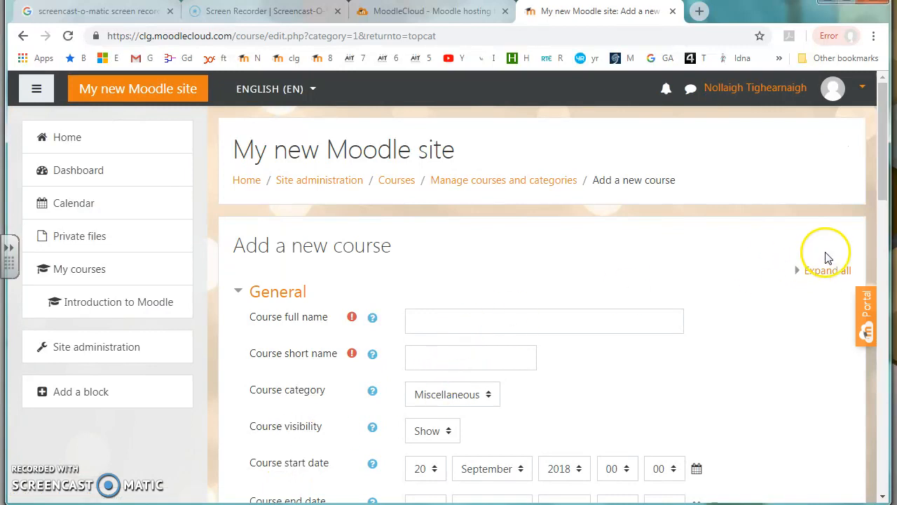
pyautogui.click(483, 317)
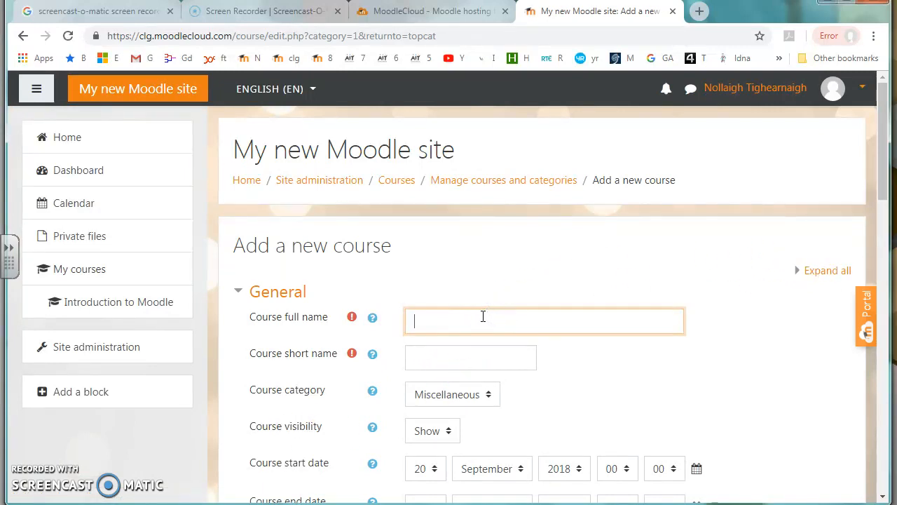
pyautogui.write('Moodle Introduction for GAA Personne')
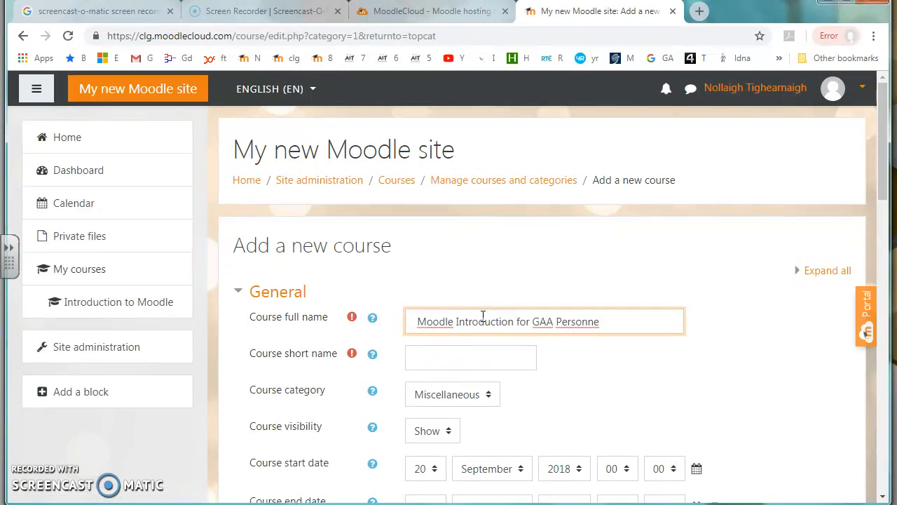
pyautogui.click(460, 364)
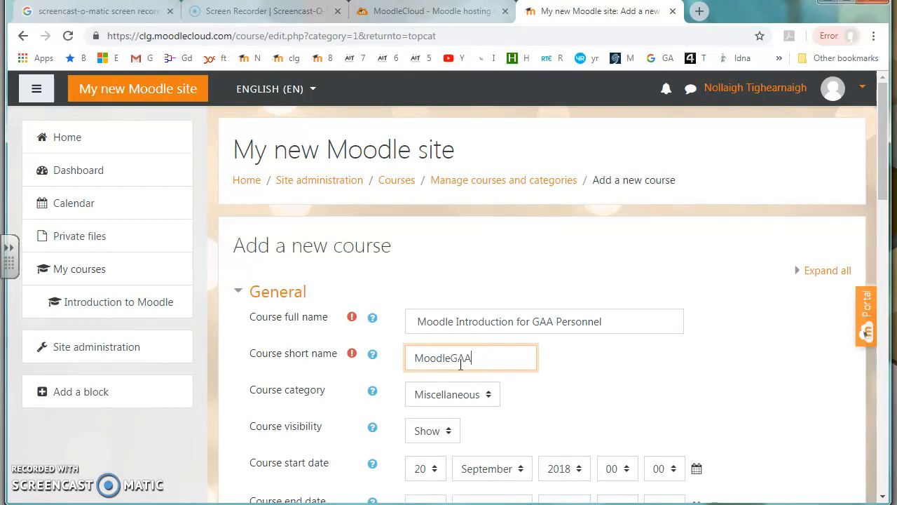
# Review the new course's settings and expand the course format options.
pyautogui.moveTo(883, 164); pyautogui.dragTo(881, 212)
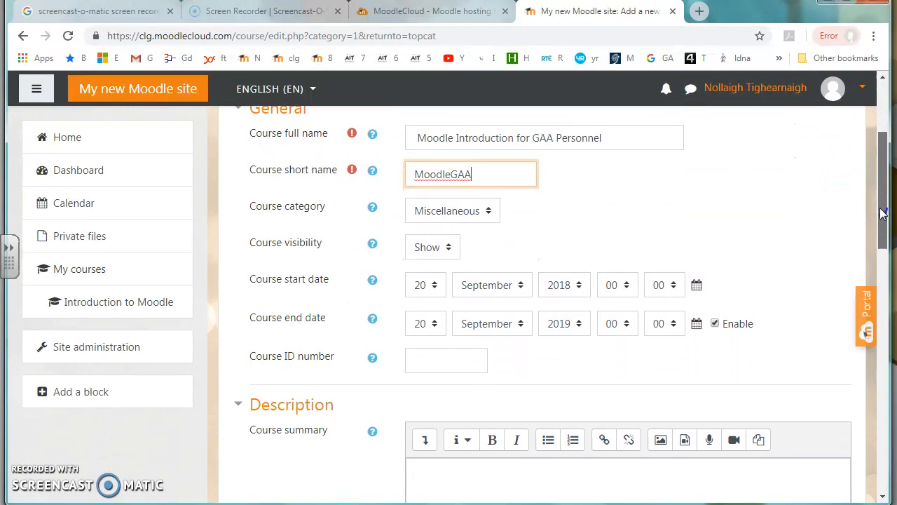
pyautogui.moveTo(881, 211); pyautogui.dragTo(883, 419)
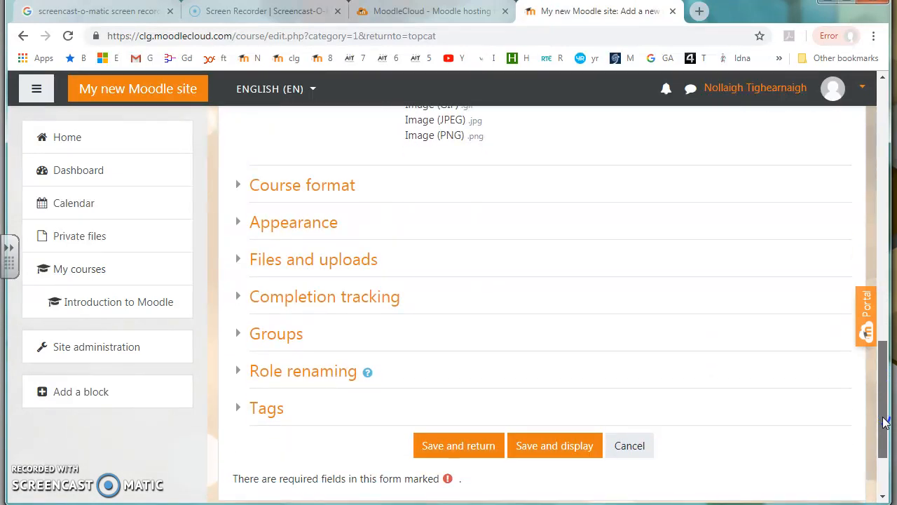
pyautogui.moveTo(885, 420); pyautogui.dragTo(883, 425)
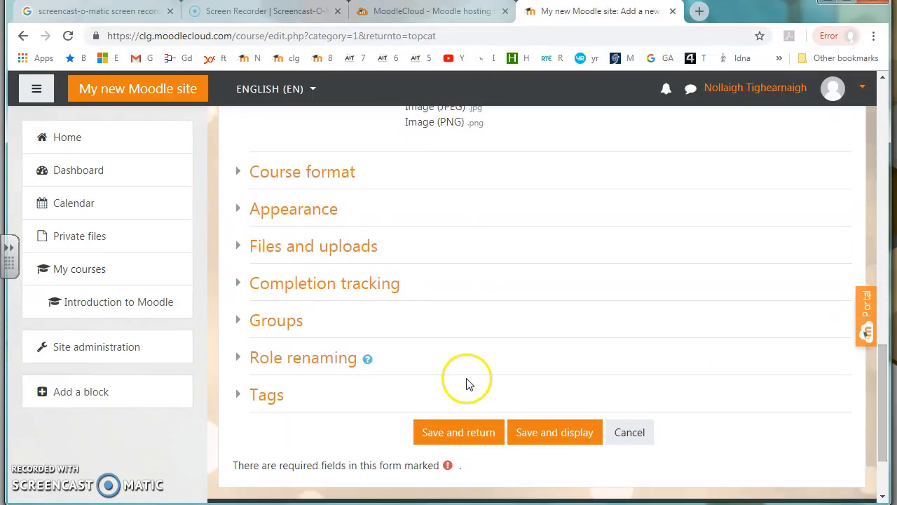
pyautogui.click(239, 174)
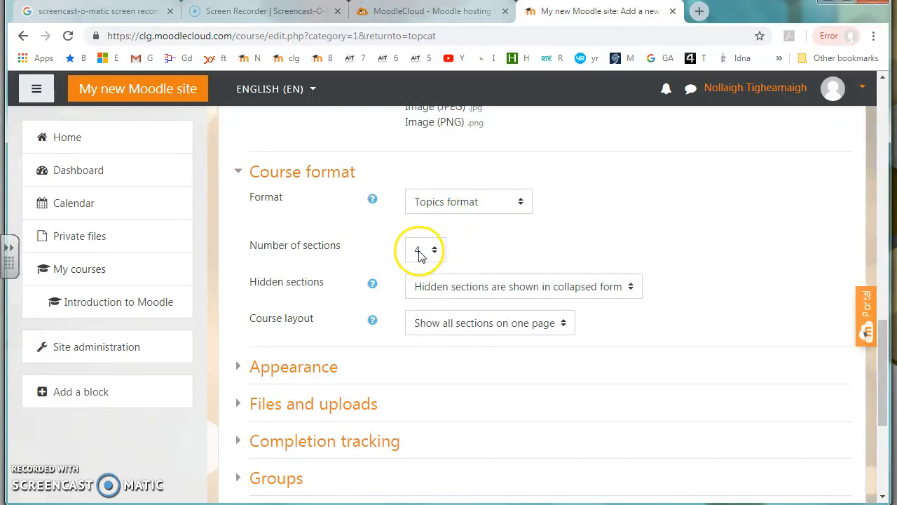
# Examine the maximum upload size options in the new course's files and uploads settings.
pyautogui.moveTo(885, 358); pyautogui.dragTo(880, 397)
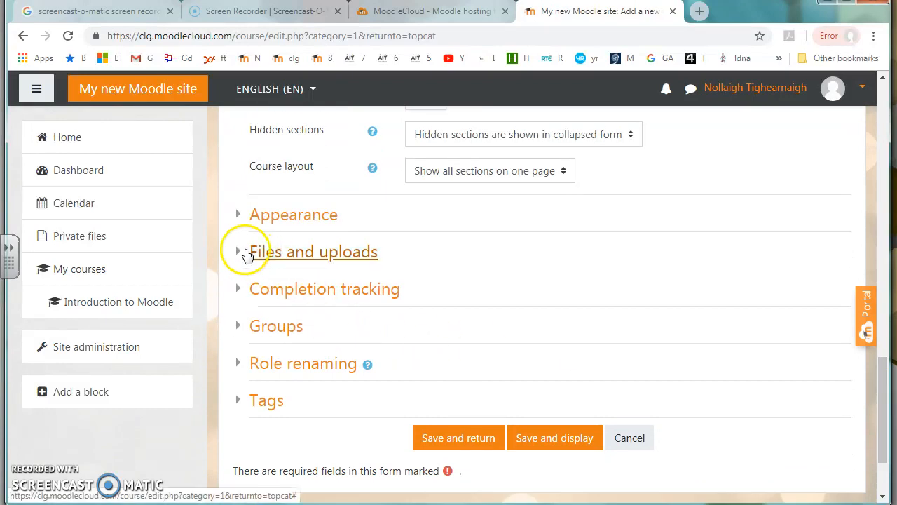
pyautogui.click(242, 251)
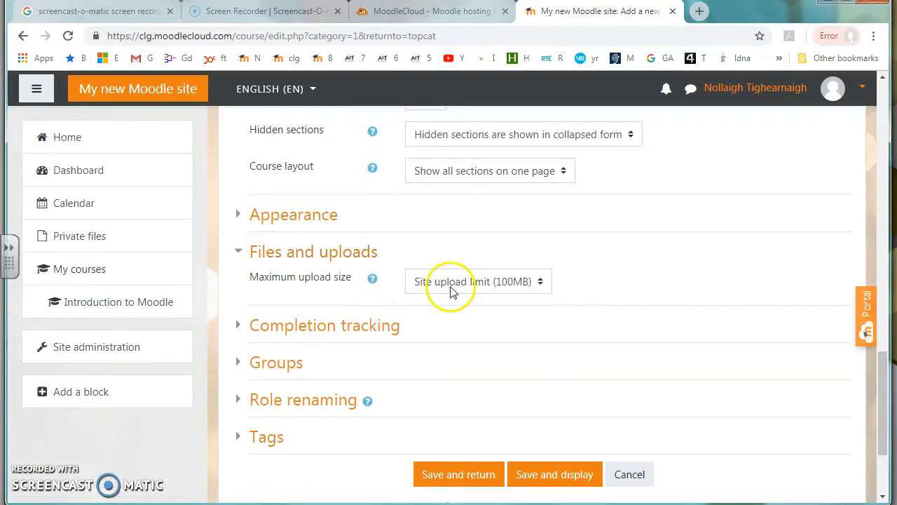
pyautogui.click(541, 288)
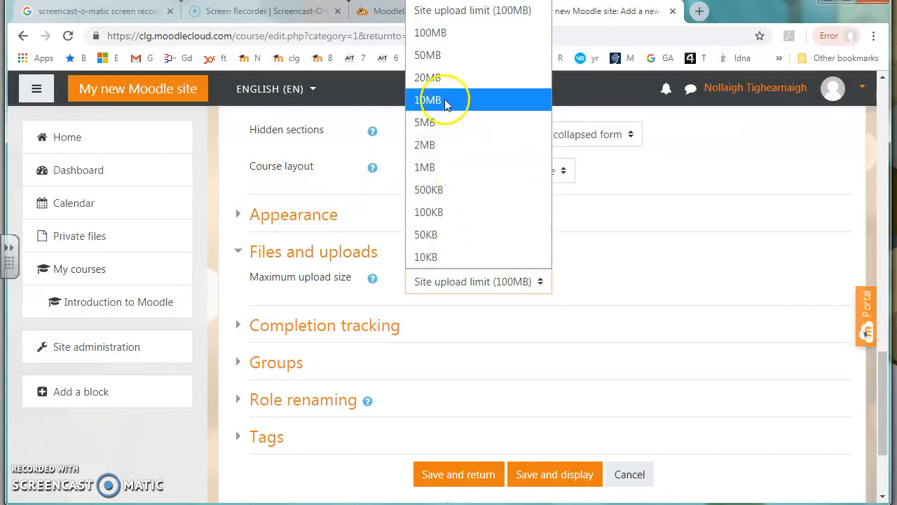
pyautogui.click(597, 286)
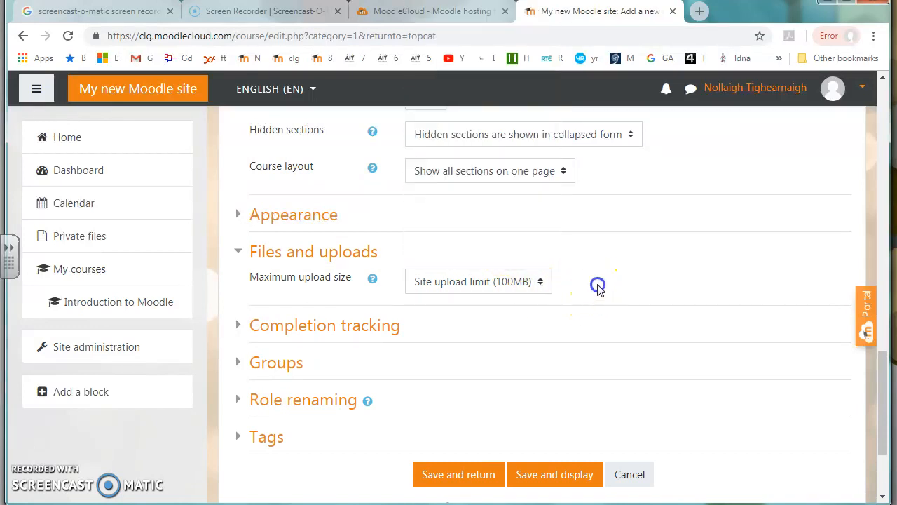
pyautogui.click(512, 290)
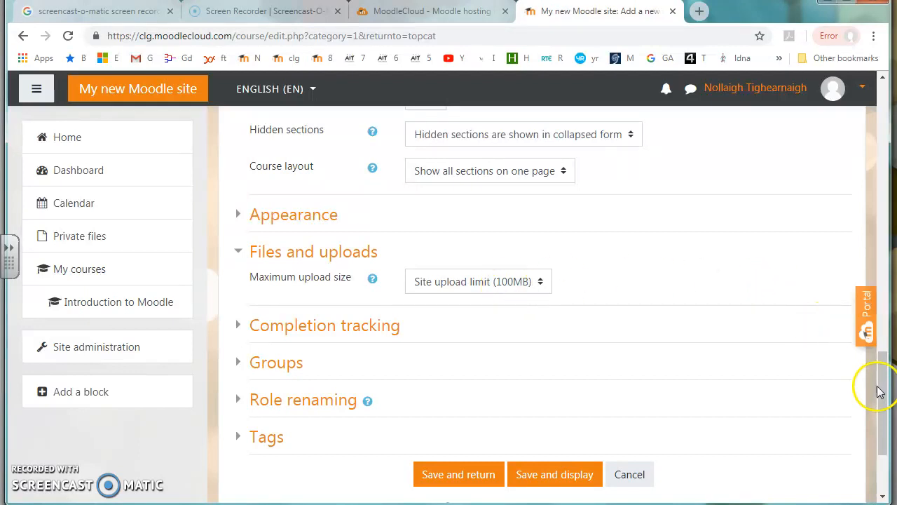
# Save the new course, return to the course list and open Moodle Introduction for GAA Personnel.
pyautogui.moveTo(885, 396); pyautogui.dragTo(882, 420)
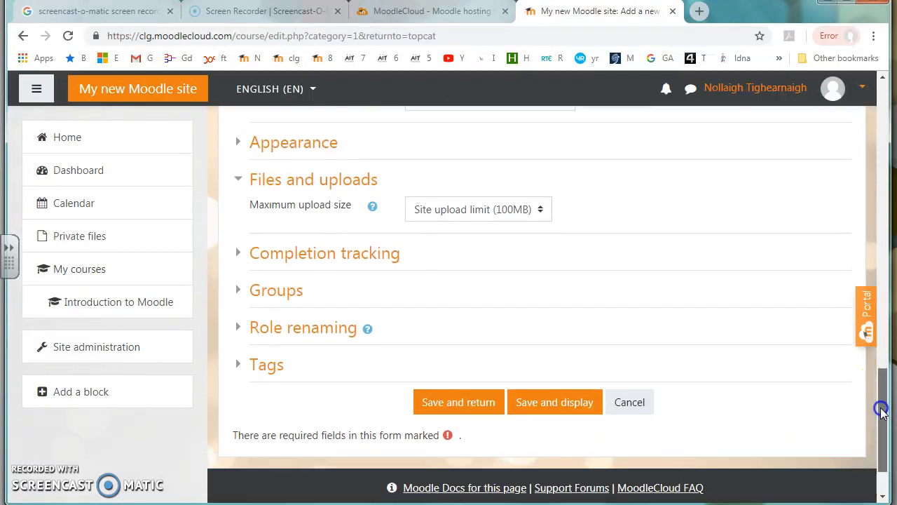
pyautogui.click(452, 405)
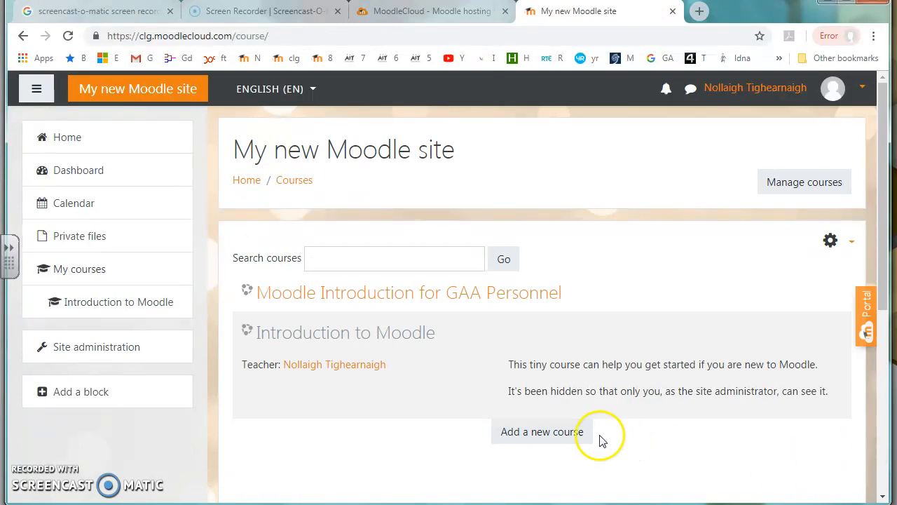
pyautogui.click(344, 298)
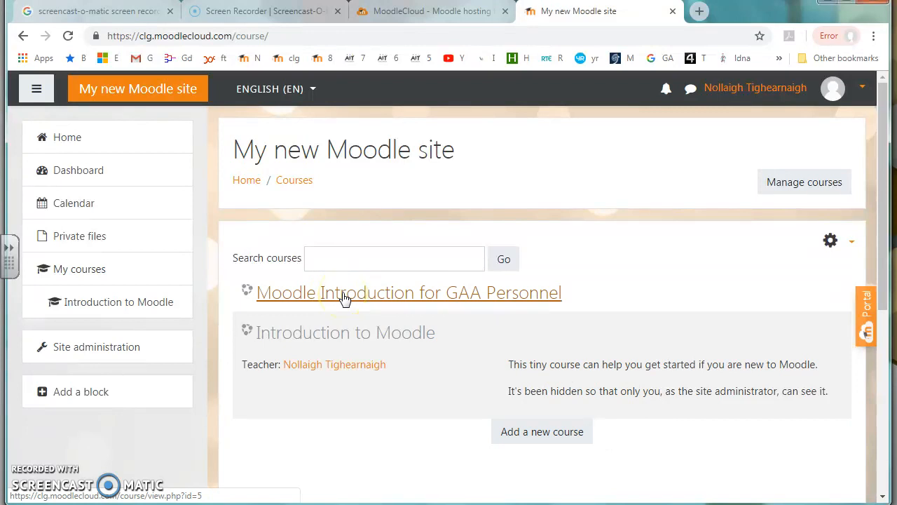
pyautogui.click(344, 298)
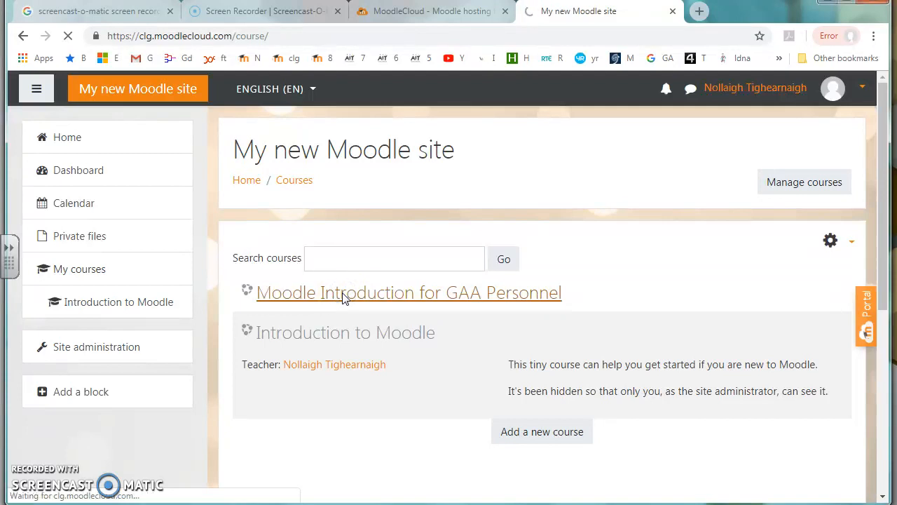
# Add two more topic sections after Topic 4 in the course.
pyautogui.moveTo(877, 226); pyautogui.dragTo(885, 297)
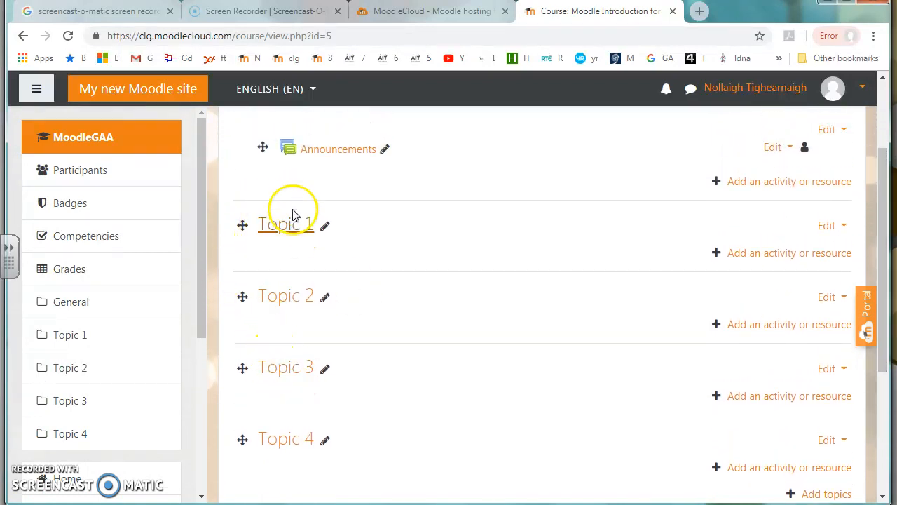
pyautogui.moveTo(876, 267); pyautogui.dragTo(881, 358)
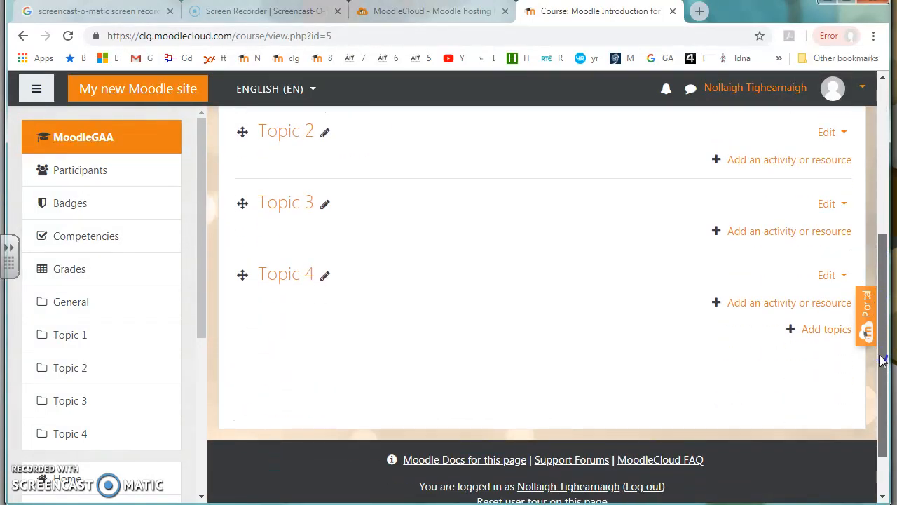
pyautogui.click(821, 331)
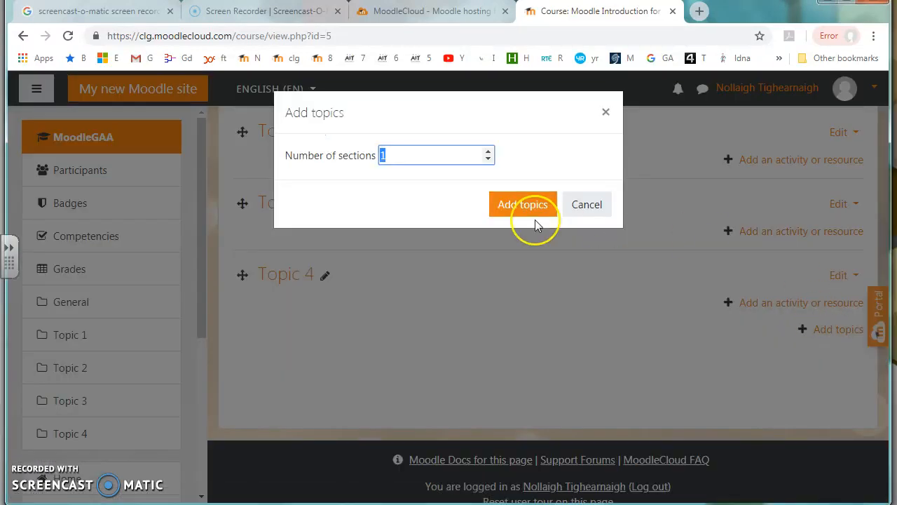
pyautogui.click(528, 214)
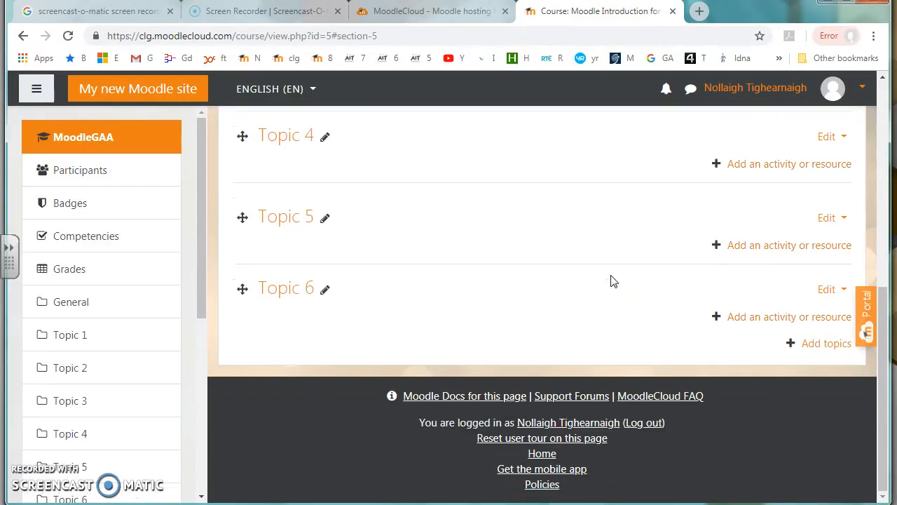
# Open the activity and resource chooser for Topic 1 and read the descriptions of the Forum and Quiz activities.
pyautogui.moveTo(876, 370); pyautogui.dragTo(876, 160)
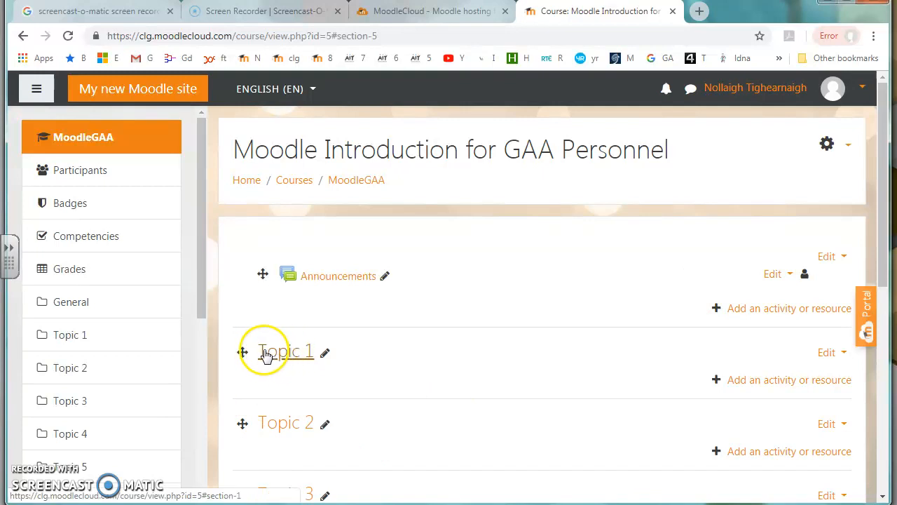
pyautogui.click(716, 379)
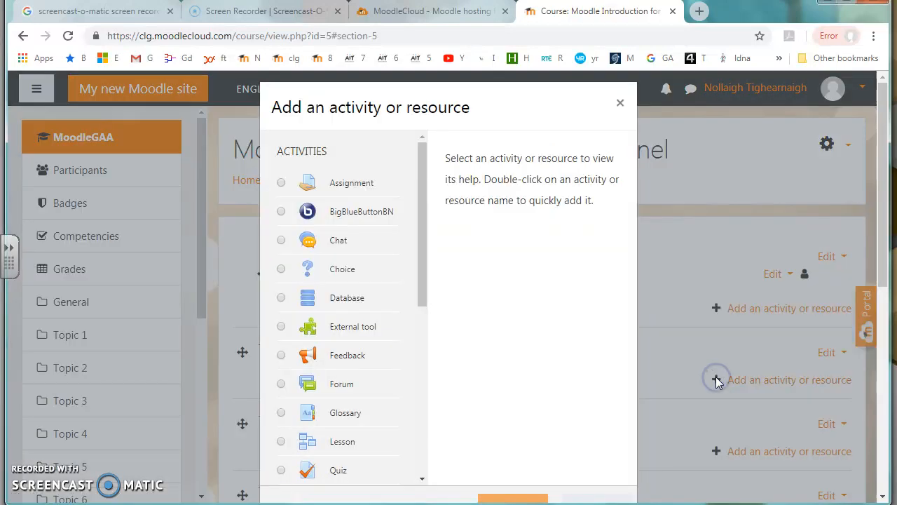
pyautogui.moveTo(425, 248)
pyautogui.mouseDown()
pyautogui.moveTo(430, 344)
pyautogui.moveTo(429, 248)
pyautogui.mouseUp()
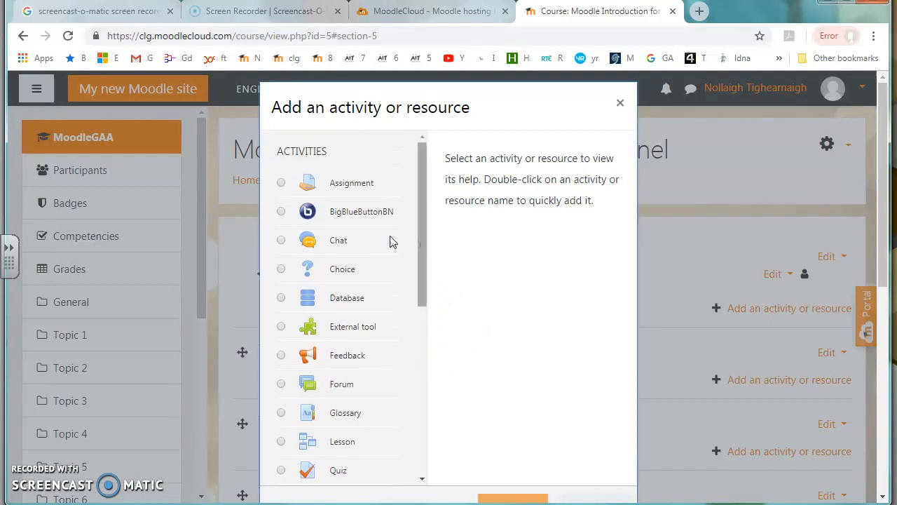
pyautogui.moveTo(420, 196); pyautogui.dragTo(421, 264)
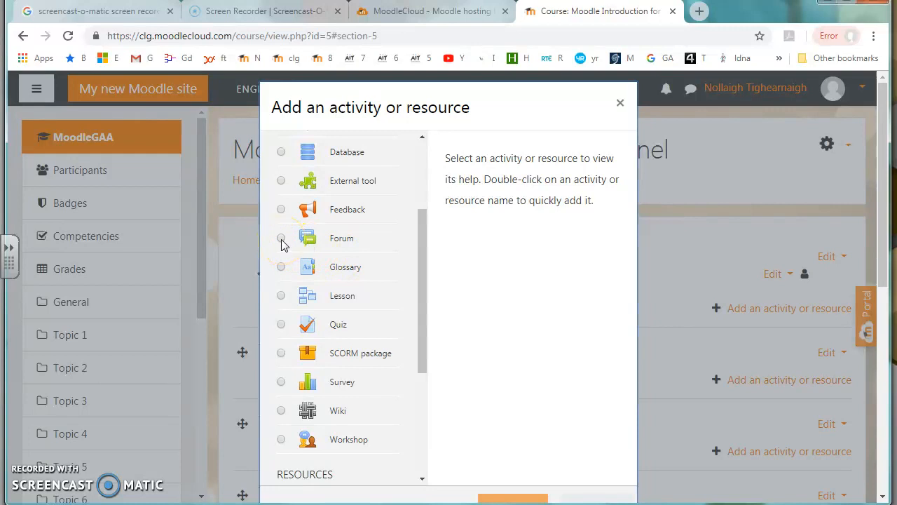
pyautogui.click(281, 239)
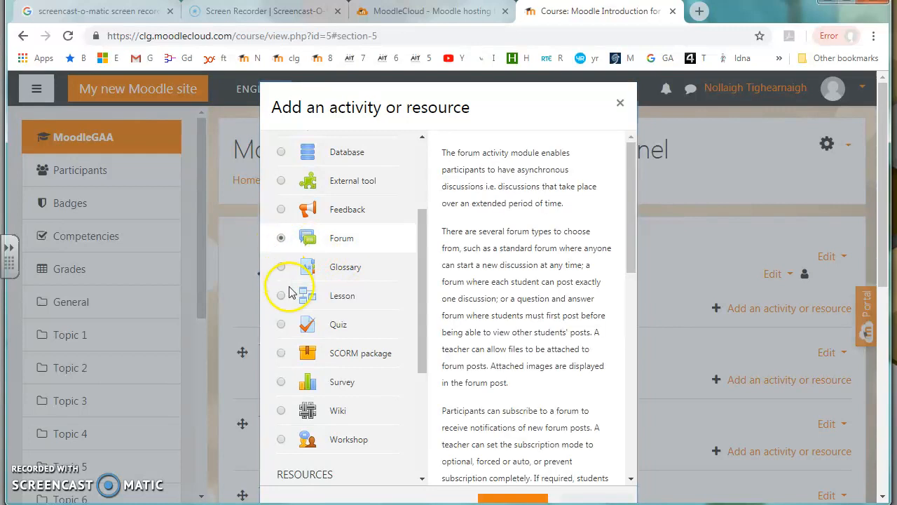
pyautogui.click(281, 326)
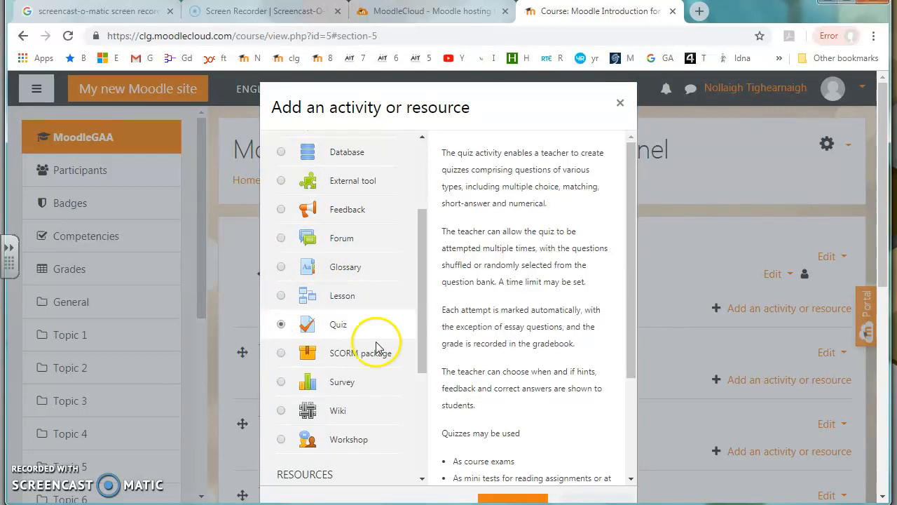
# Review the available resource types, including File and Folder, and close the chooser without adding anything.
pyautogui.moveTo(425, 336); pyautogui.dragTo(436, 434)
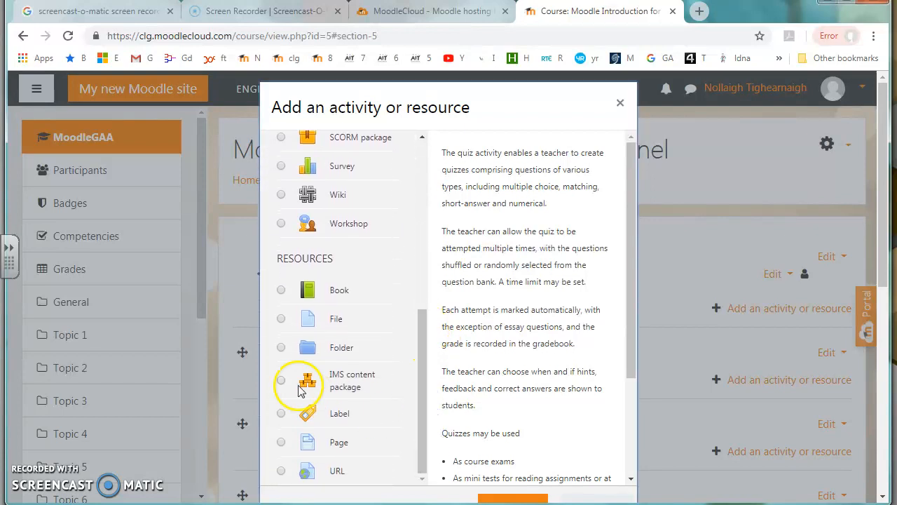
pyautogui.scroll(3, 281, 336)
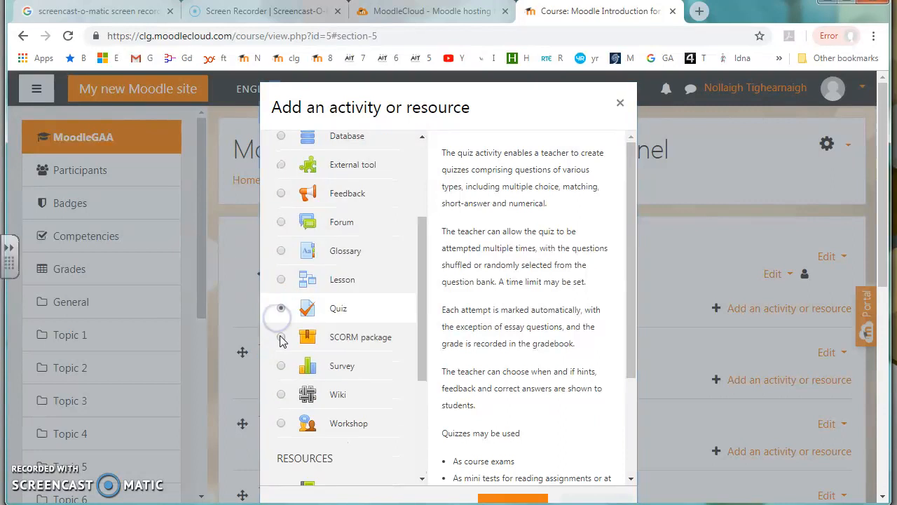
pyautogui.moveTo(422, 320); pyautogui.dragTo(429, 430)
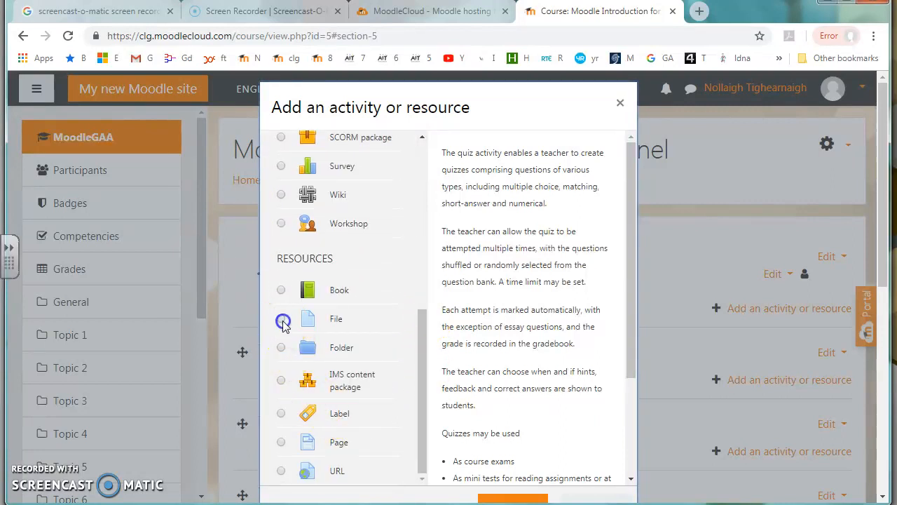
pyautogui.click(281, 319)
pyautogui.click(282, 348)
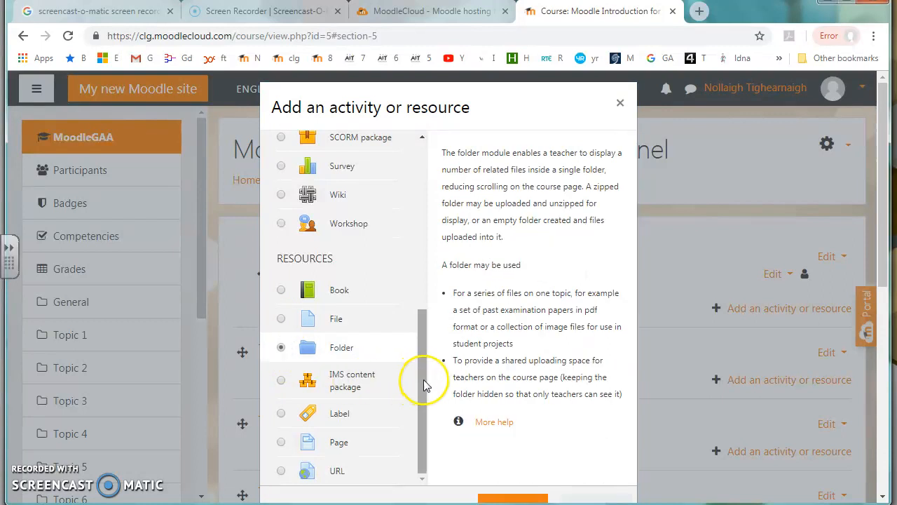
pyautogui.moveTo(423, 376); pyautogui.dragTo(425, 150)
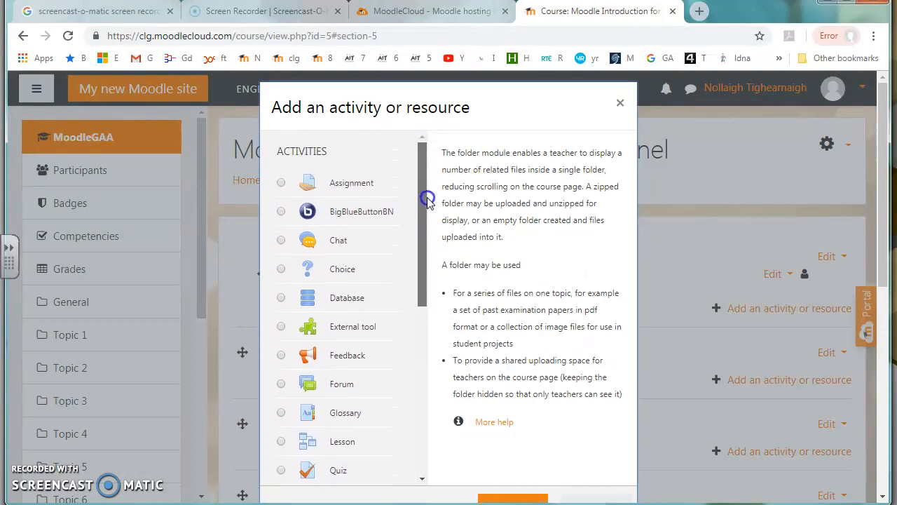
pyautogui.click(621, 104)
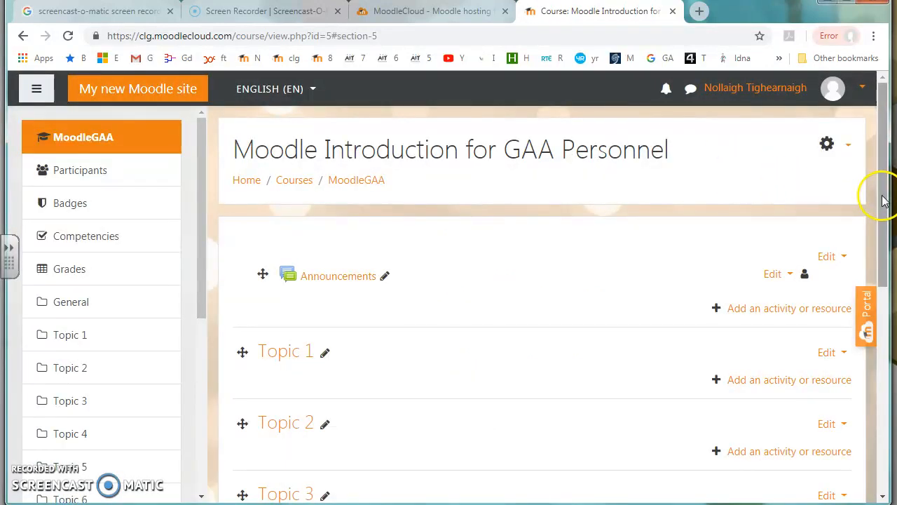
# Return to the site's home page and turn editing off.
pyautogui.click(243, 184)
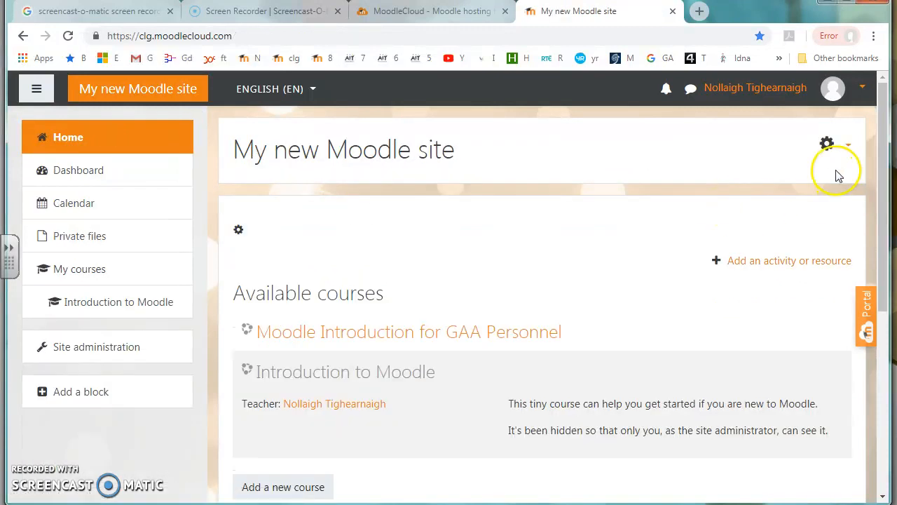
pyautogui.click(851, 146)
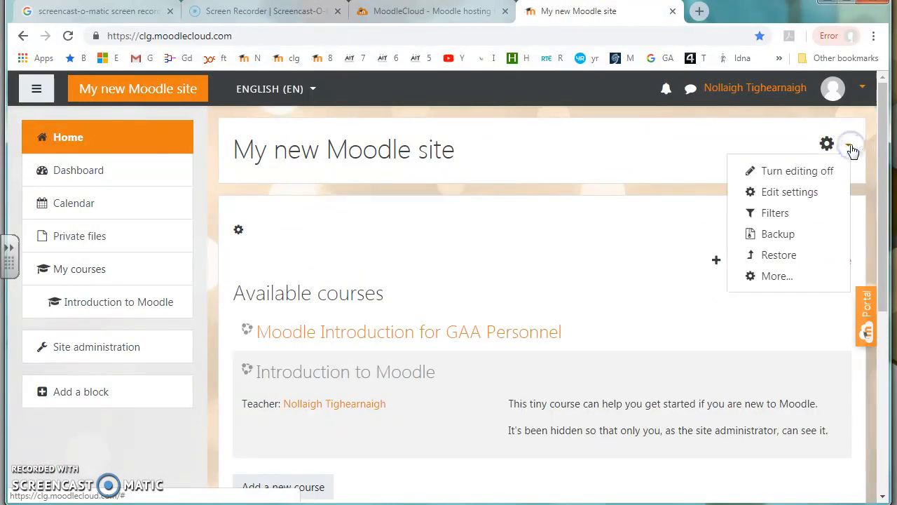
pyautogui.click(817, 178)
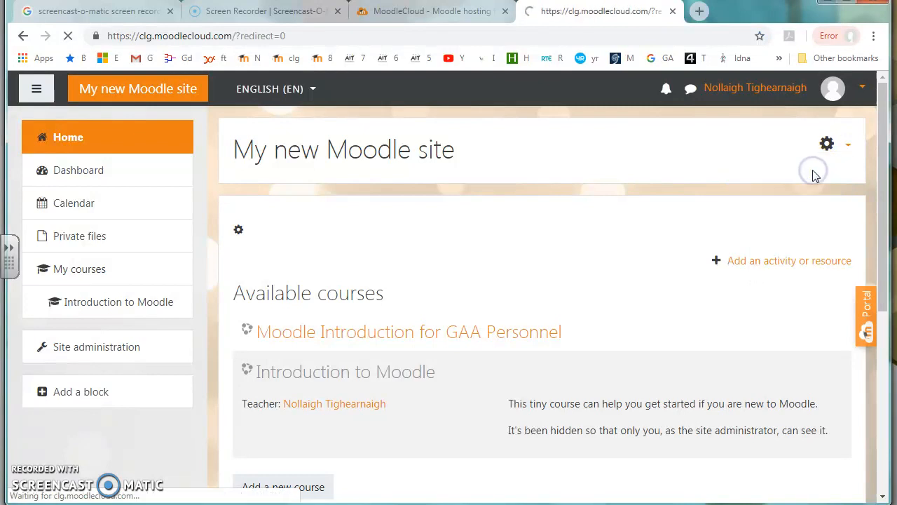